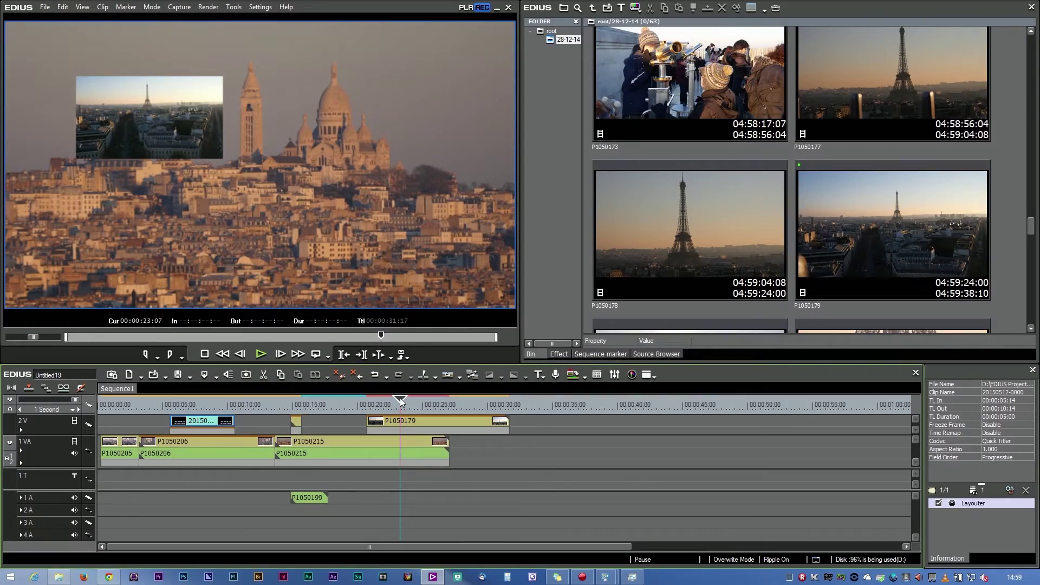
# Step: Switch the project settings to the HD 1920x1080 25P preset
pyautogui.click(260, 7)
pyautogui.click(270, 48)
pyautogui.click(288, 96)
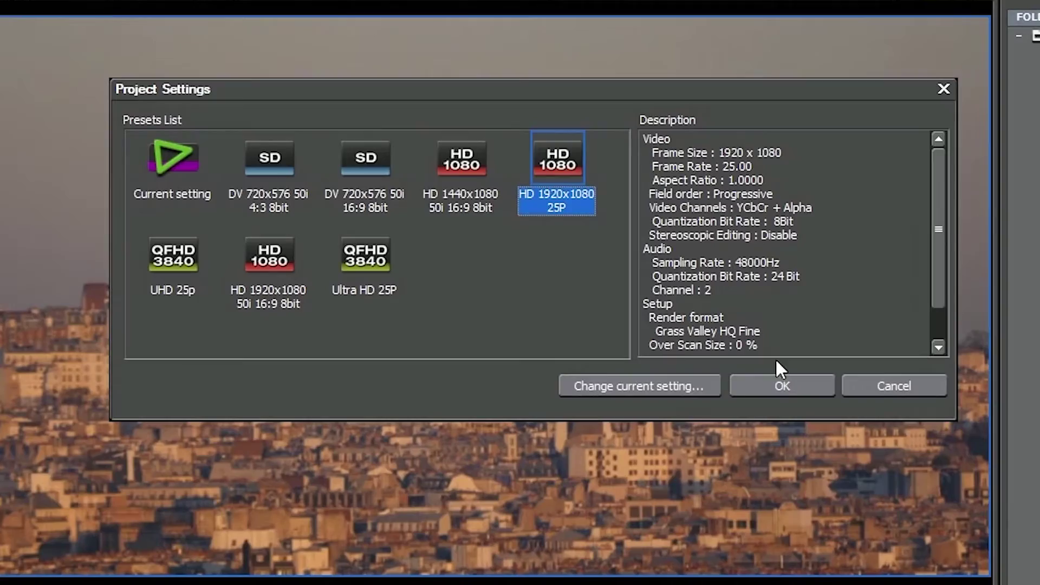
pyautogui.click(779, 375)
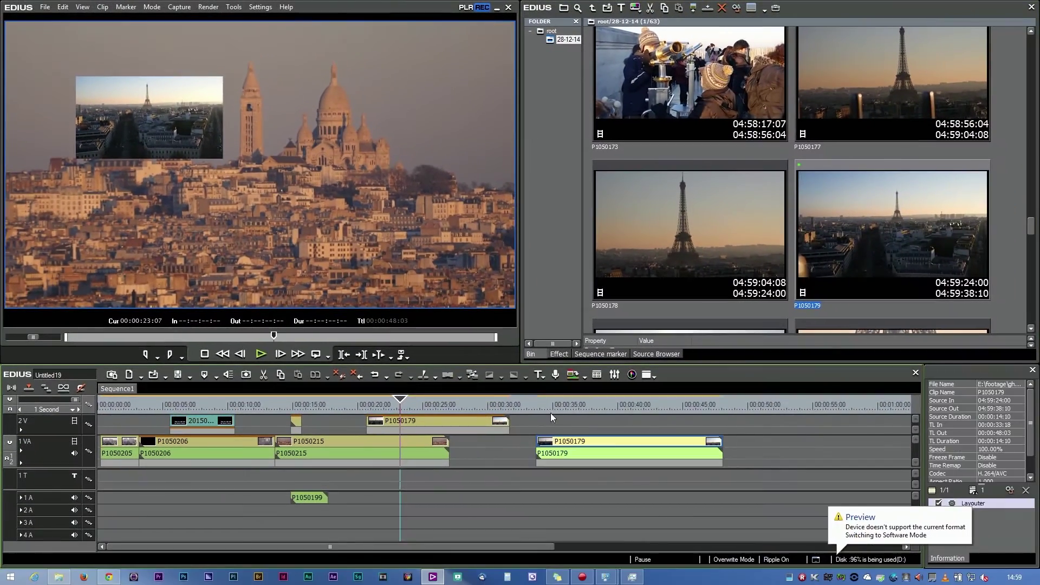
# Step: Trim clip P1050179 on 1 VA to start around 38:04 and play it back
pyautogui.moveTo(559, 407); pyautogui.dragTo(567, 407)
pyautogui.press('n')
pyautogui.click(260, 354)
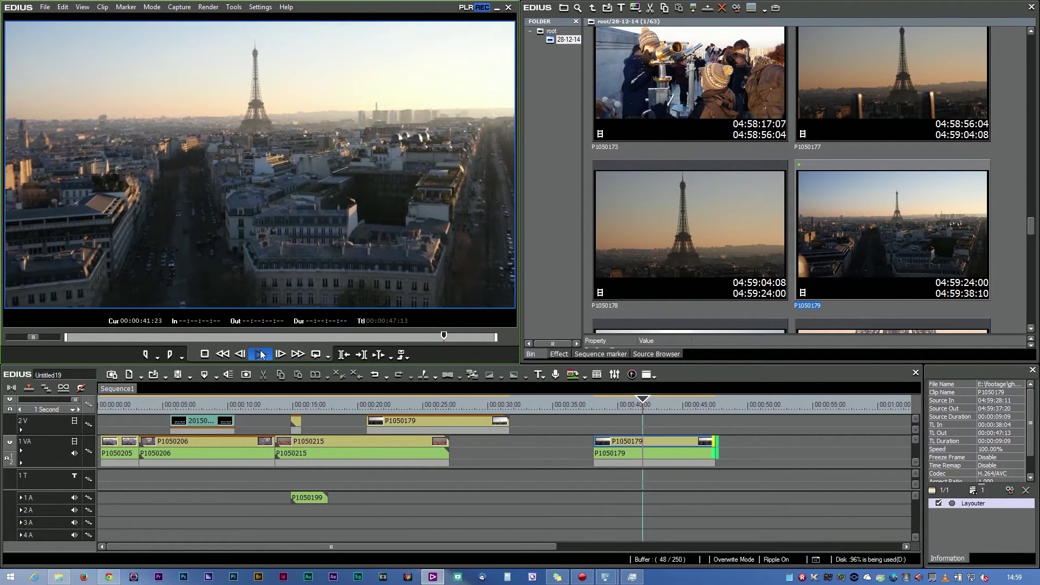
# Step: Apply Stabilizer to clip P1050179 with Translate, Scale, 2D and 3D Rotate set to Strong
pyautogui.click(556, 354)
pyautogui.moveTo(579, 317); pyautogui.dragTo(956, 528)
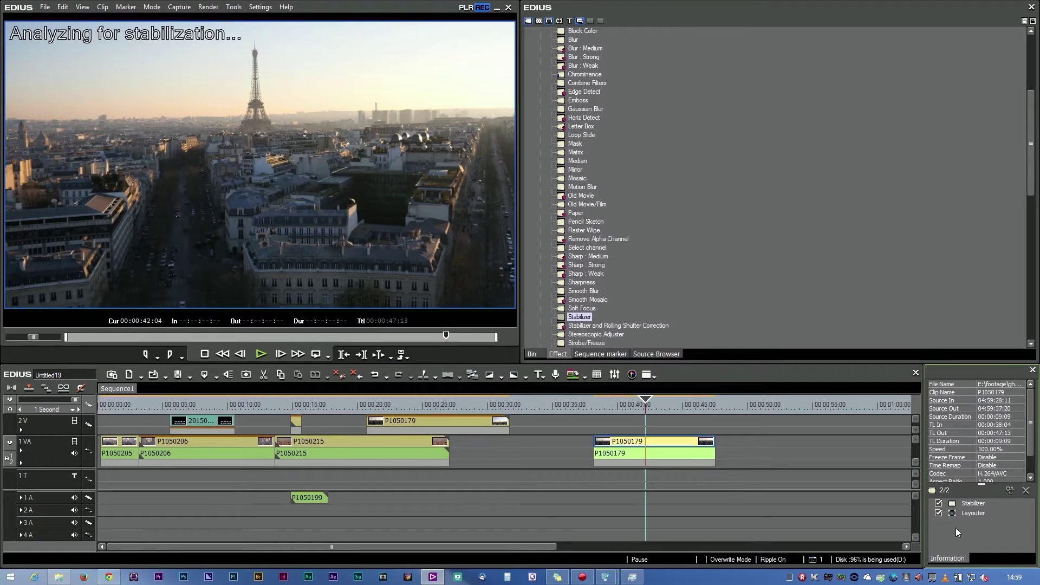
pyautogui.doubleClick(977, 504)
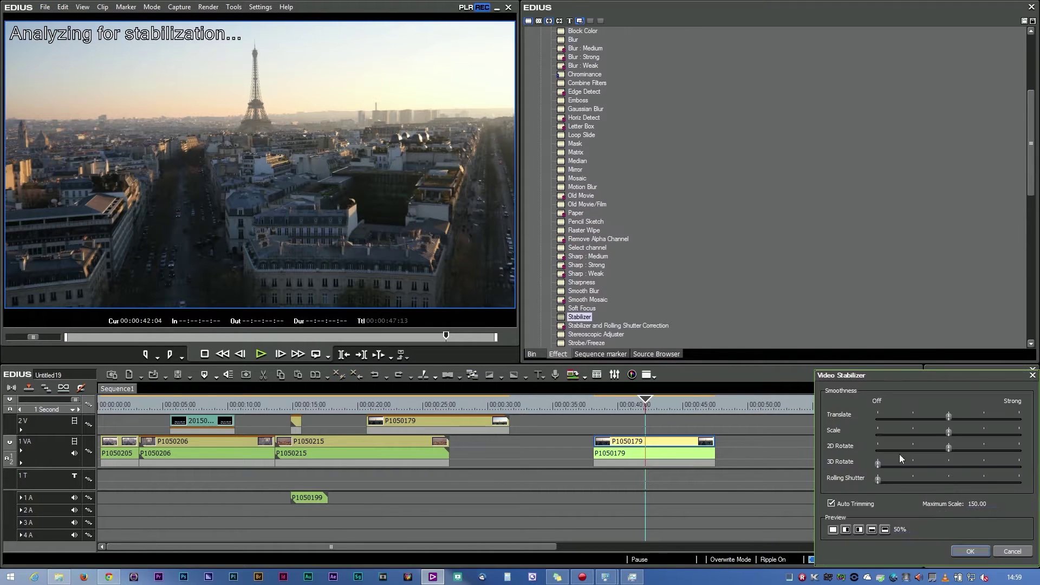
pyautogui.click(954, 431)
pyautogui.click(82, 6)
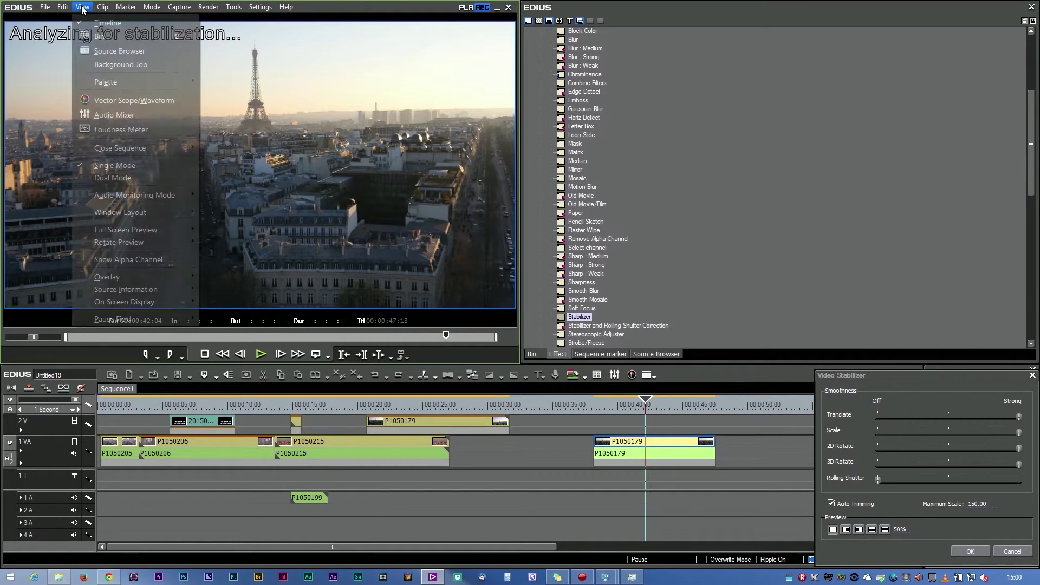
pyautogui.click(623, 454)
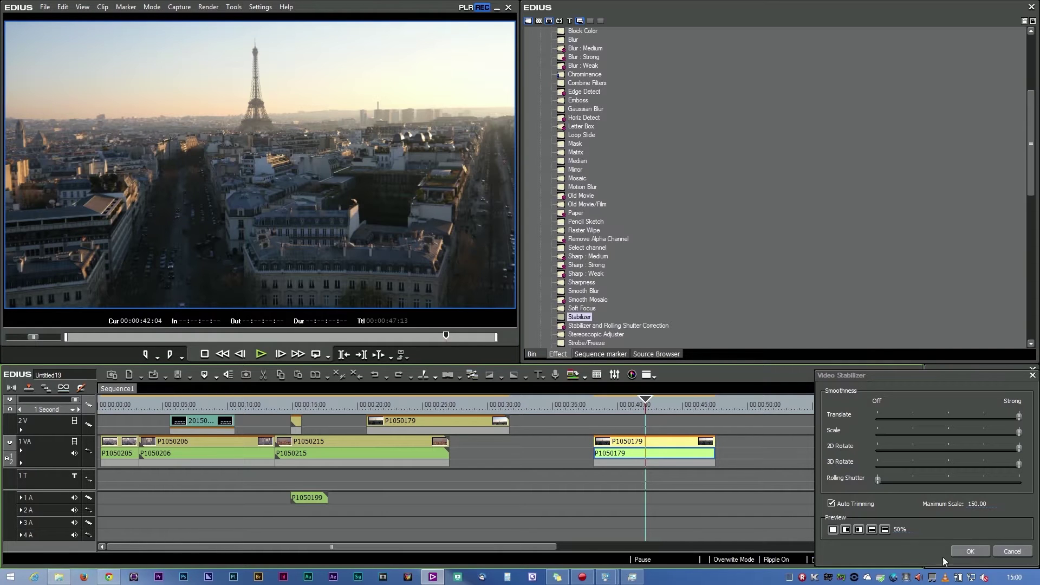
# Step: Set In/Out points around clip P1050179 and confirm the Video Stabilizer settings
pyautogui.click(651, 405)
pyautogui.press('z')
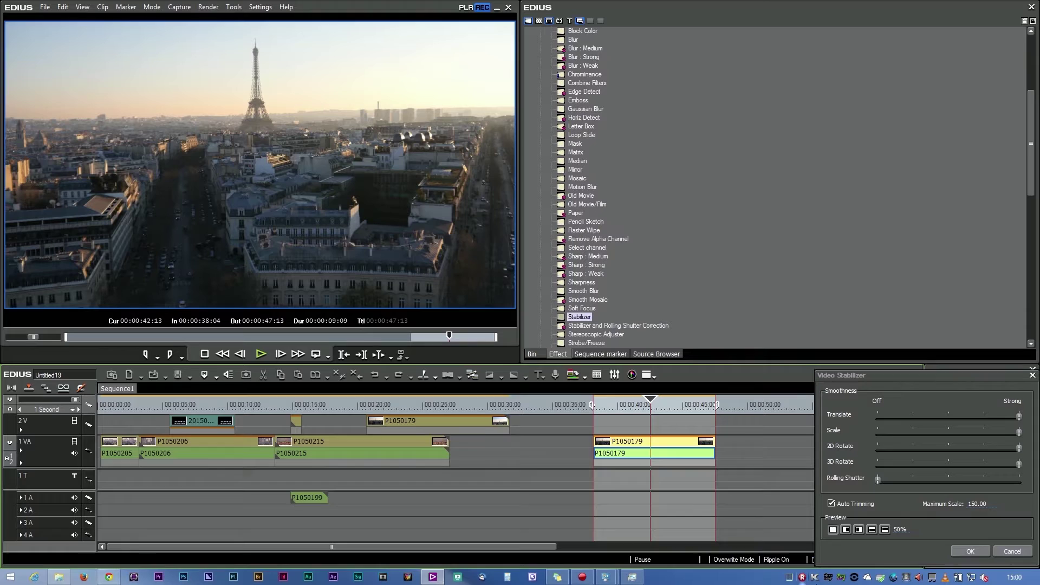
pyautogui.click(970, 551)
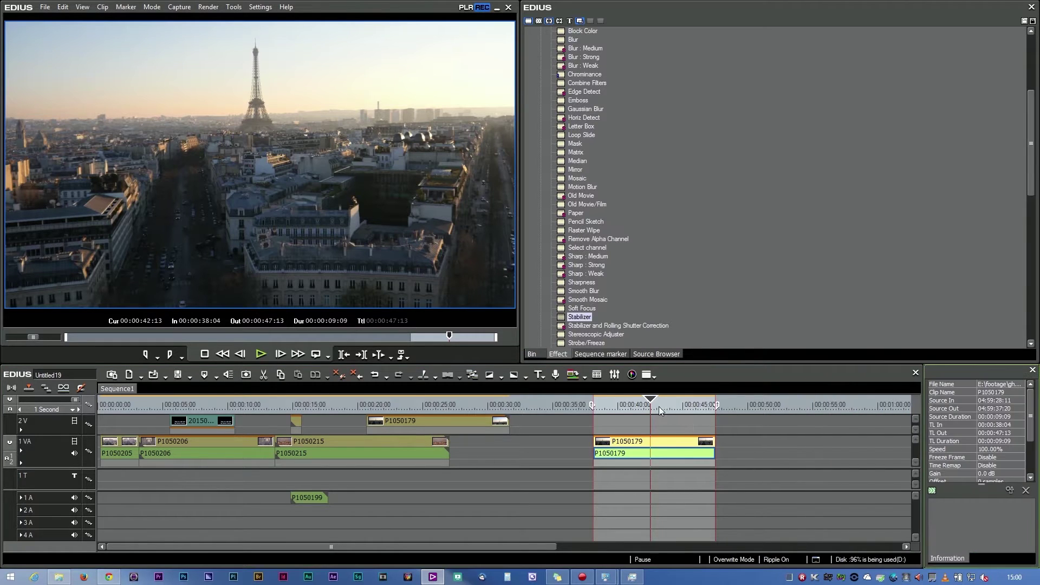
# Step: Play the stabilized clip from near its start, stop, and select it to view its filters
pyautogui.click(599, 409)
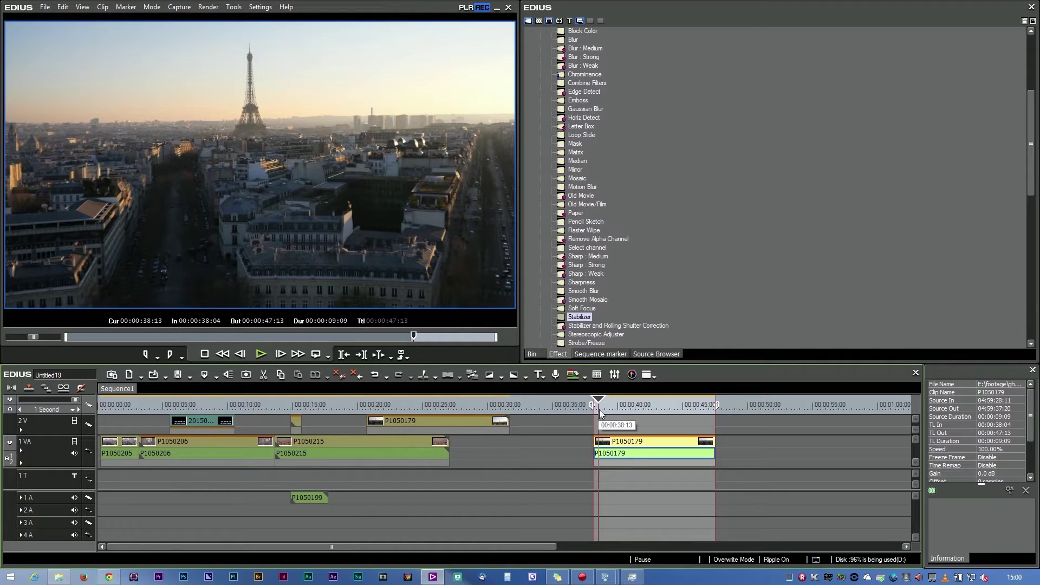
pyautogui.click(260, 356)
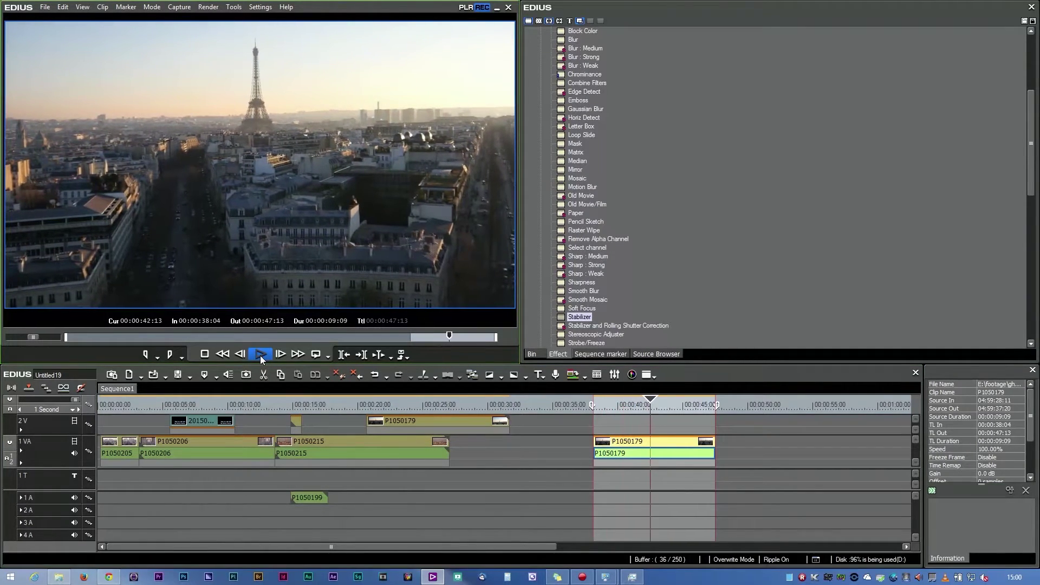
pyautogui.click(260, 355)
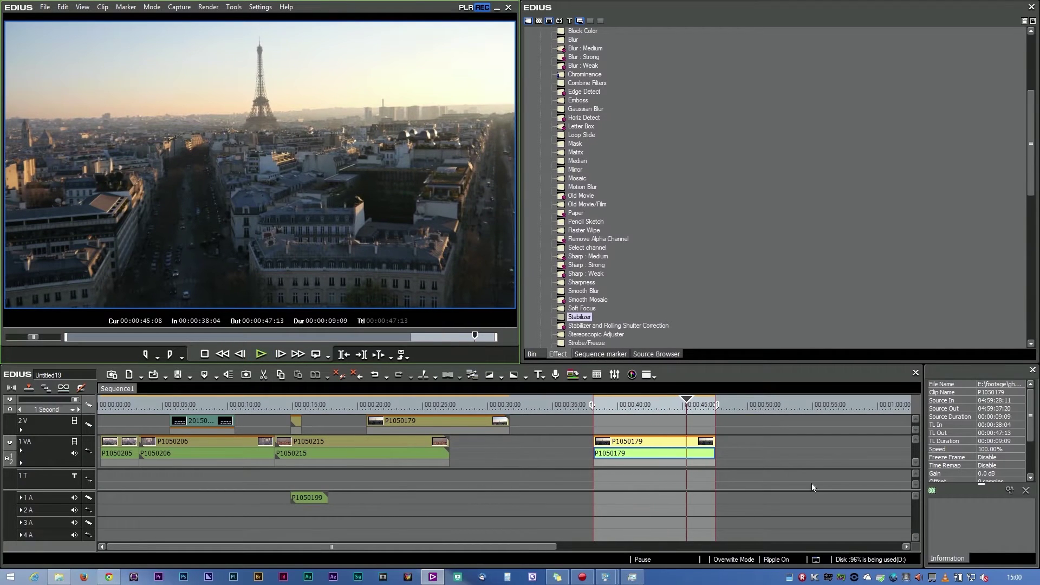
pyautogui.click(677, 445)
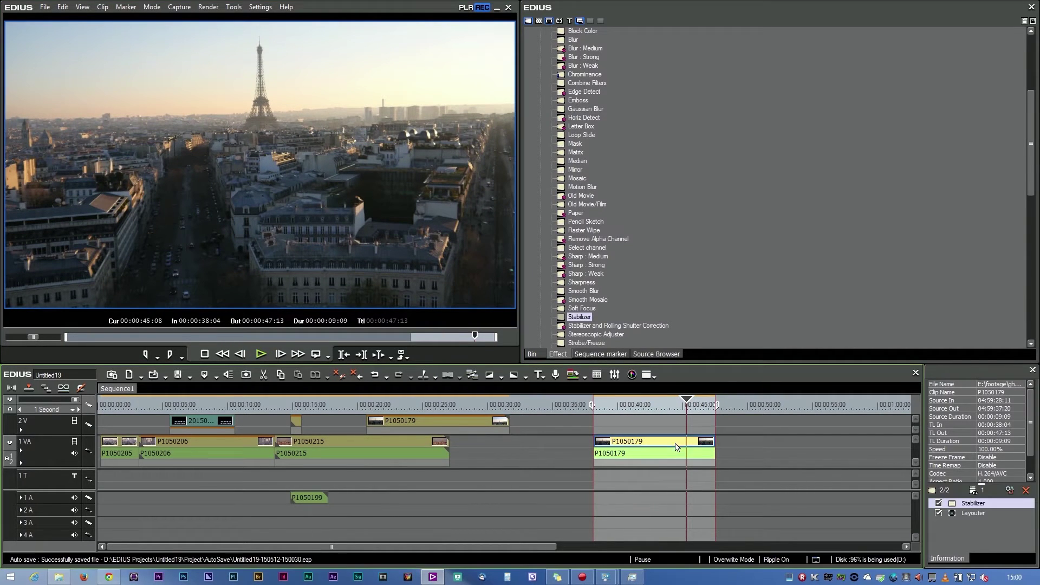
# Step: Reopen the Stabilizer in split before/after preview and loop-play the clip from 38:04
pyautogui.doubleClick(969, 504)
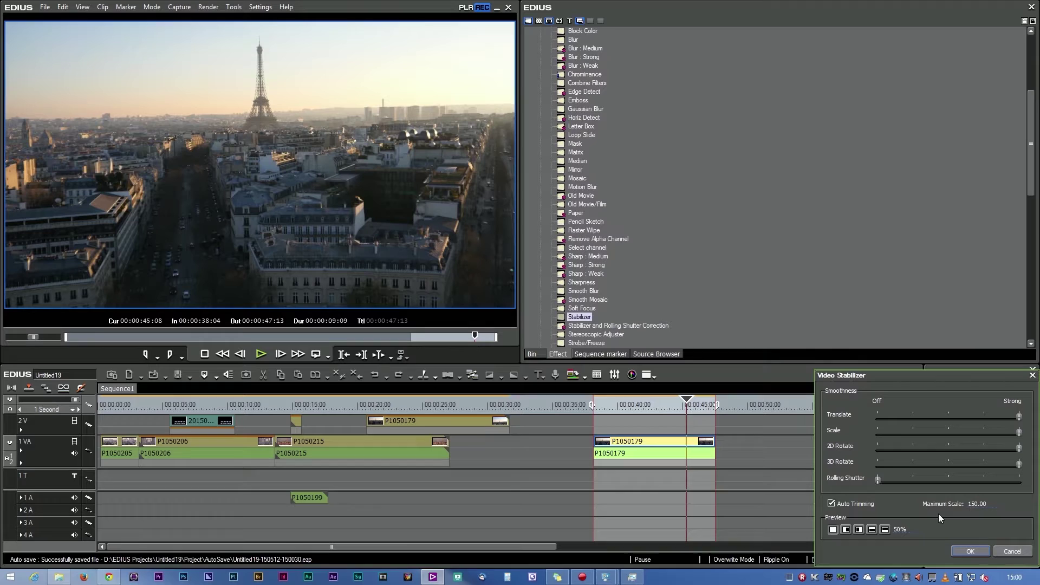
pyautogui.click(859, 530)
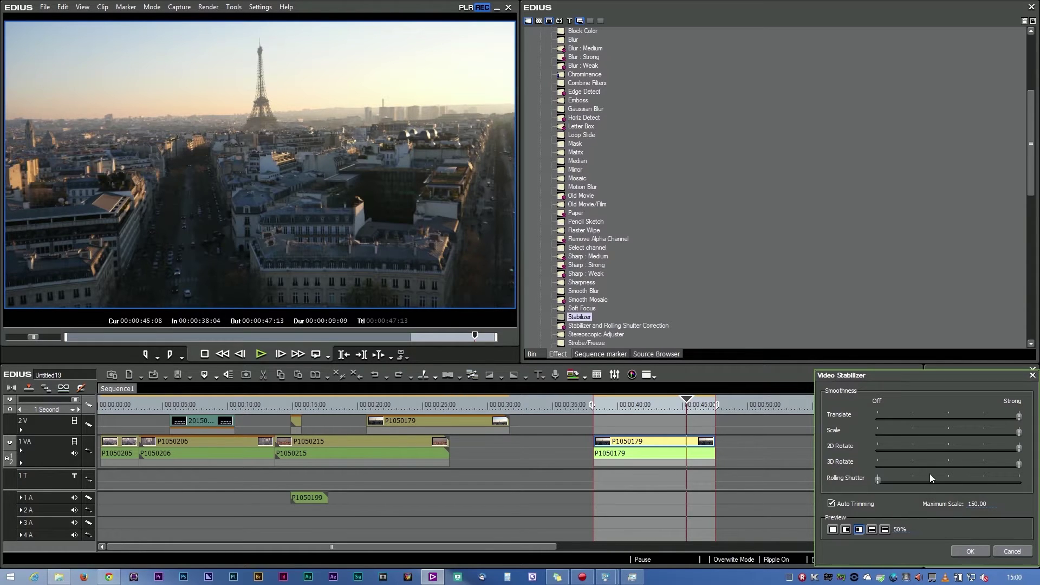
pyautogui.click(600, 414)
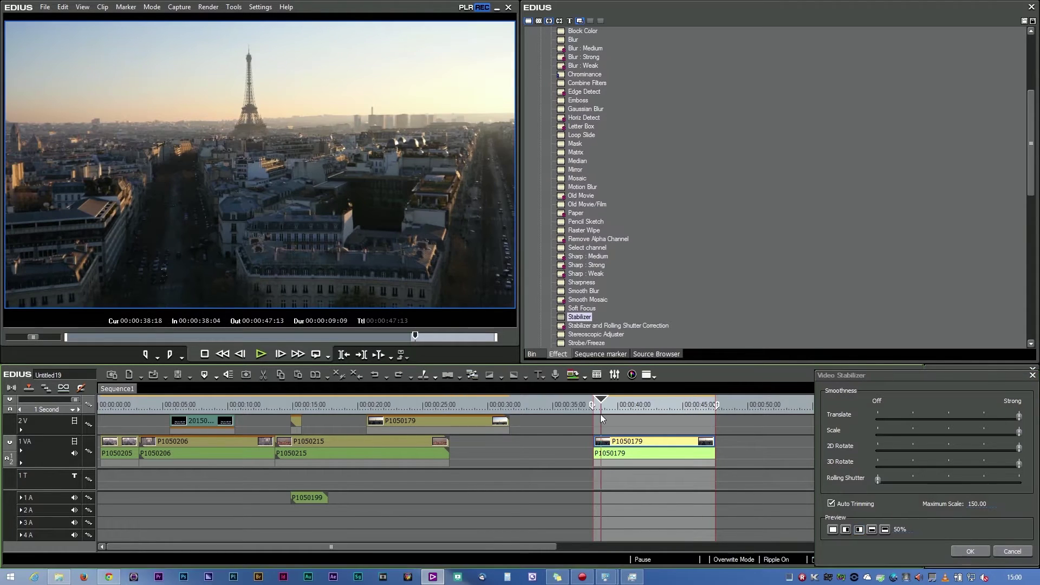
pyautogui.click(859, 529)
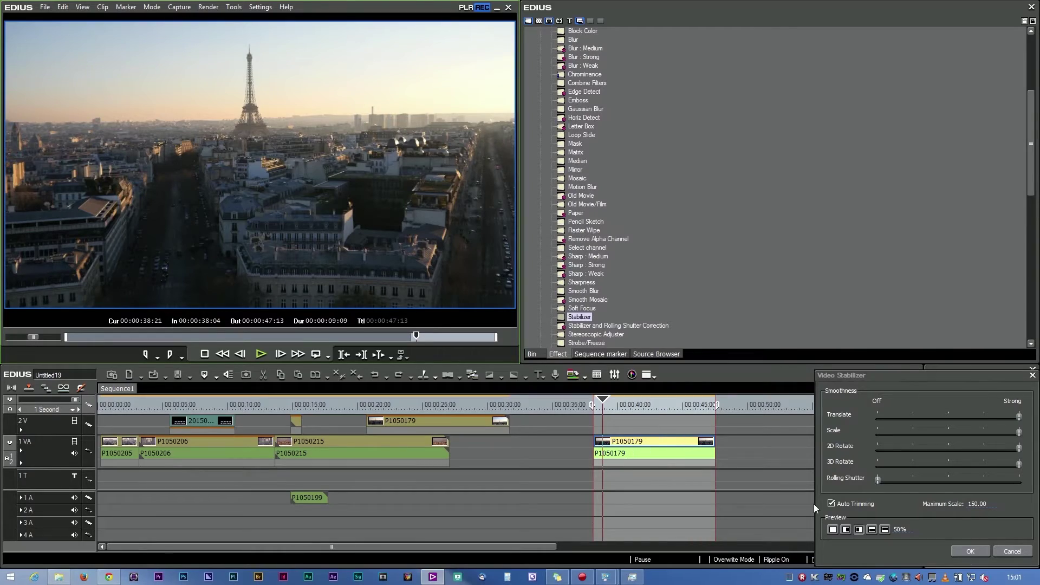
# Step: Confirm the Stabilizer, then Ctrl-drag a copy of P1050179 right after the original on 1 VA
pyautogui.click(958, 553)
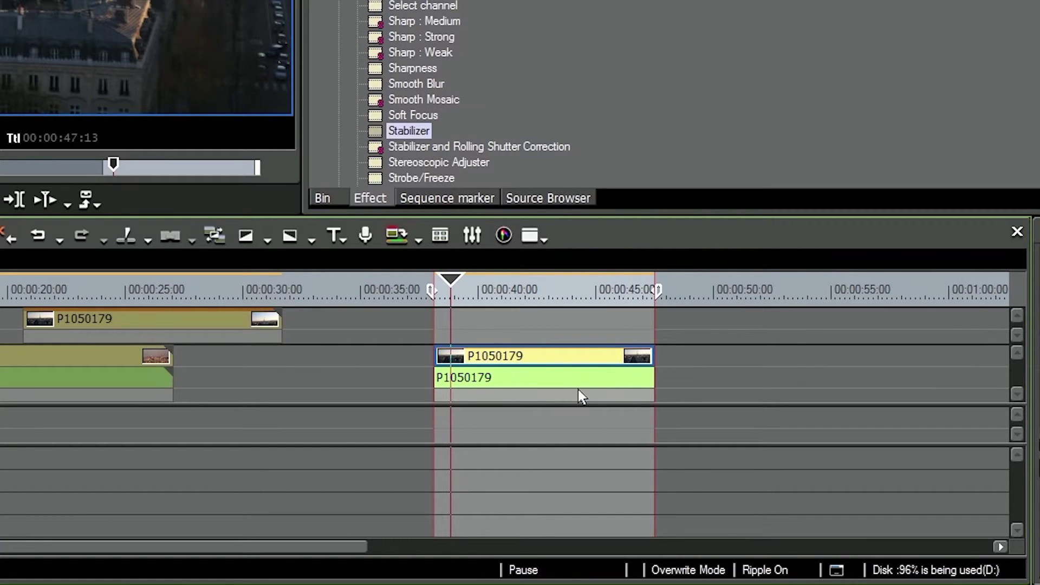
pyautogui.moveTo(538, 359); pyautogui.dragTo(779, 375)
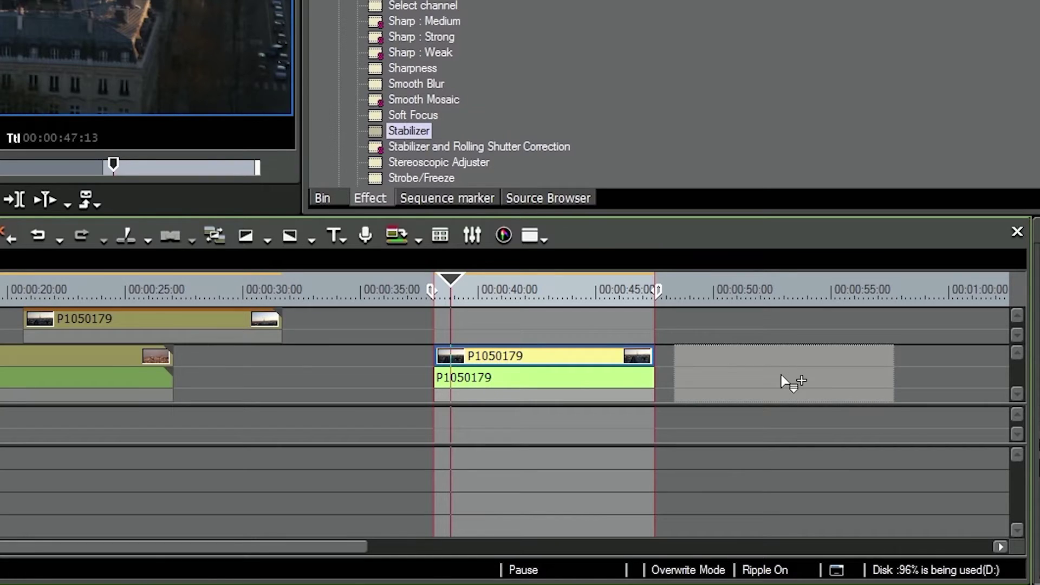
pyautogui.moveTo(781, 376); pyautogui.dragTo(780, 373)
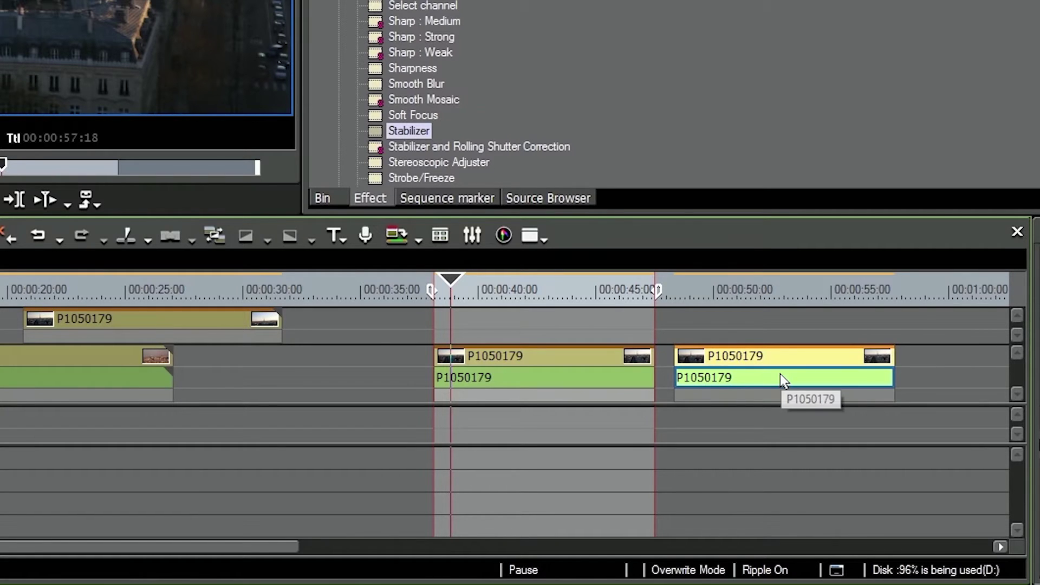
pyautogui.click(718, 287)
pyautogui.moveTo(717, 285); pyautogui.dragTo(749, 325)
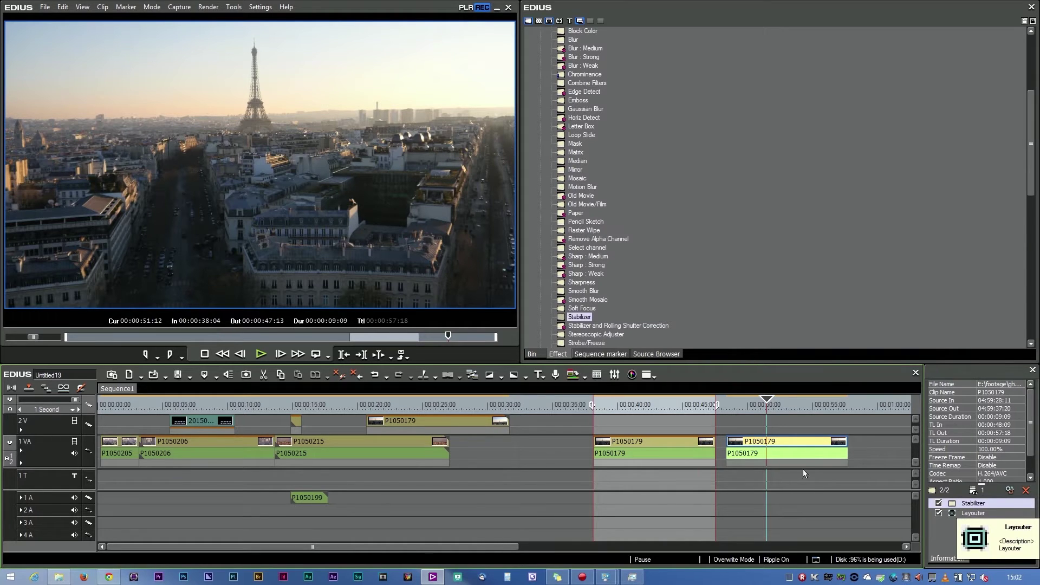
# Step: Apply the Layouter's Original size preset to the copied clip and frame the rooftops
pyautogui.doubleClick(960, 514)
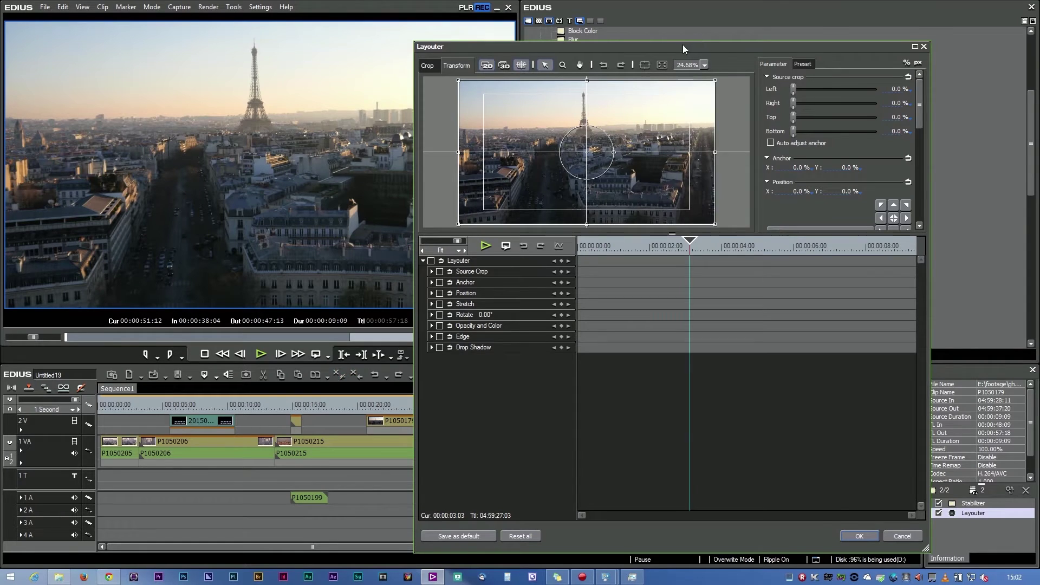
pyautogui.moveTo(682, 45); pyautogui.dragTo(592, 34)
pyautogui.click(711, 53)
pyautogui.doubleClick(699, 109)
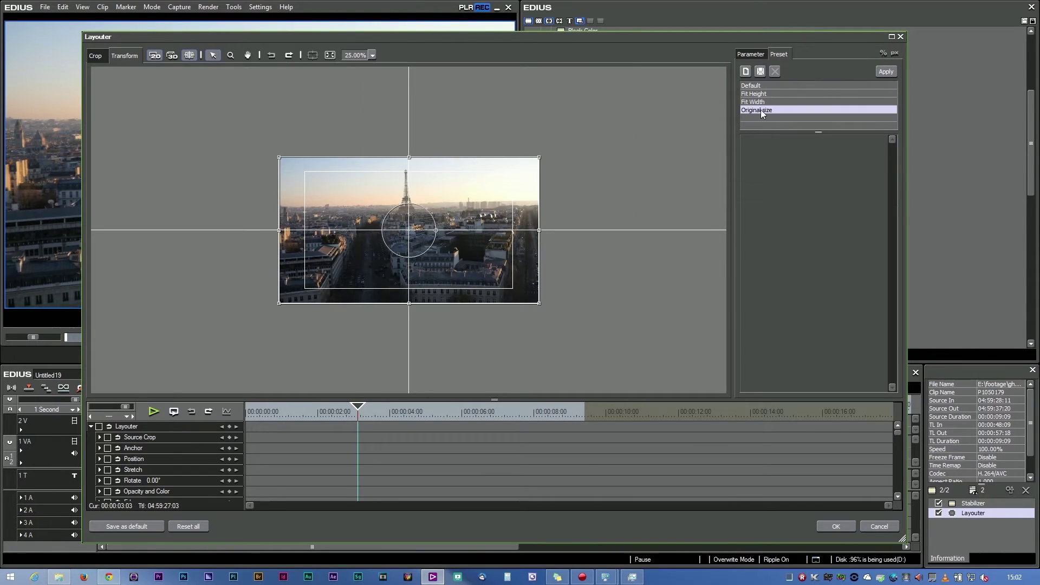
pyautogui.doubleClick(760, 110)
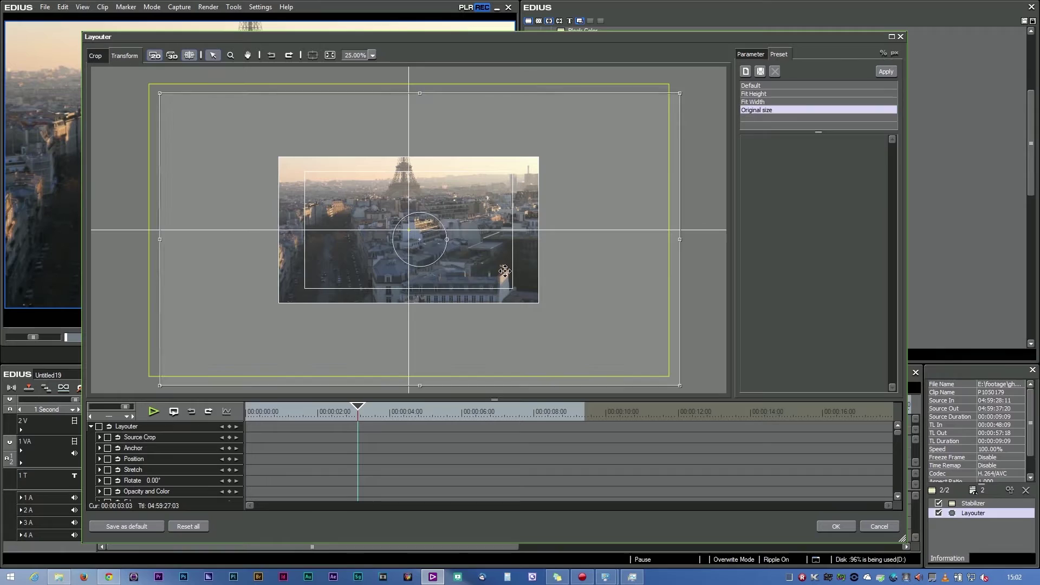
pyautogui.moveTo(450, 257); pyautogui.dragTo(603, 341)
pyautogui.moveTo(511, 279); pyautogui.dragTo(454, 202)
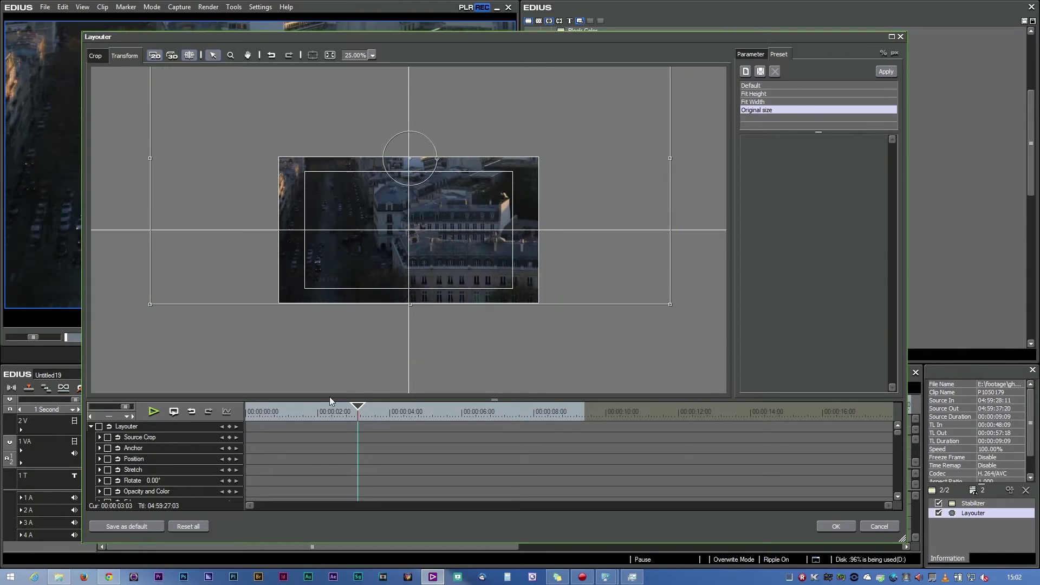
# Step: Keyframe all Layouter parameters at the start, then raise the frame to the Eiffel Tower around 5:21
pyautogui.click(99, 426)
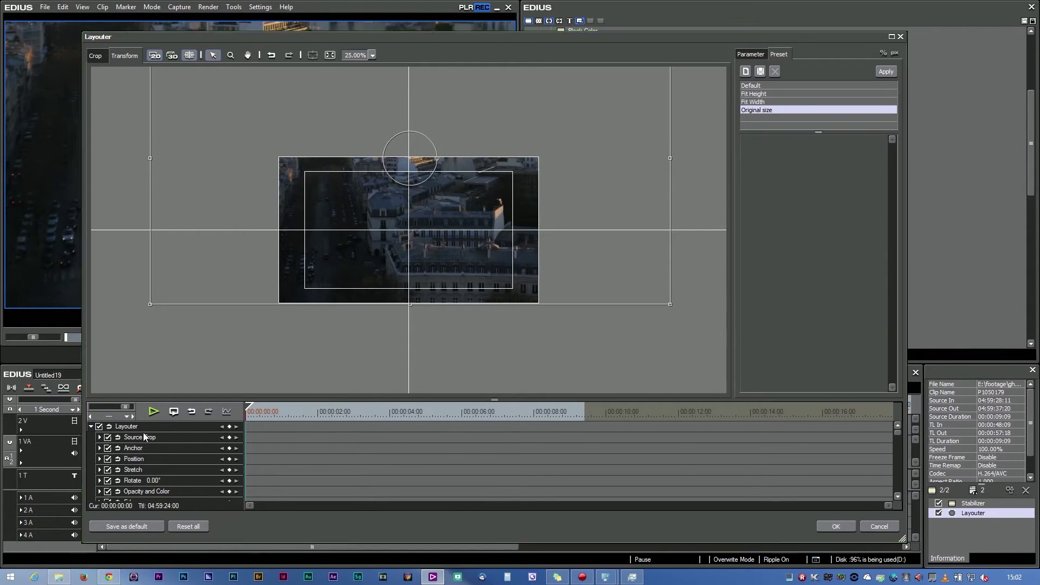
pyautogui.click(229, 426)
pyautogui.click(343, 425)
pyautogui.moveTo(347, 425); pyautogui.dragTo(456, 425)
pyautogui.moveTo(465, 231)
pyautogui.mouseDown()
pyautogui.moveTo(473, 217)
pyautogui.moveTo(465, 214)
pyautogui.mouseUp()
pyautogui.press('Return')
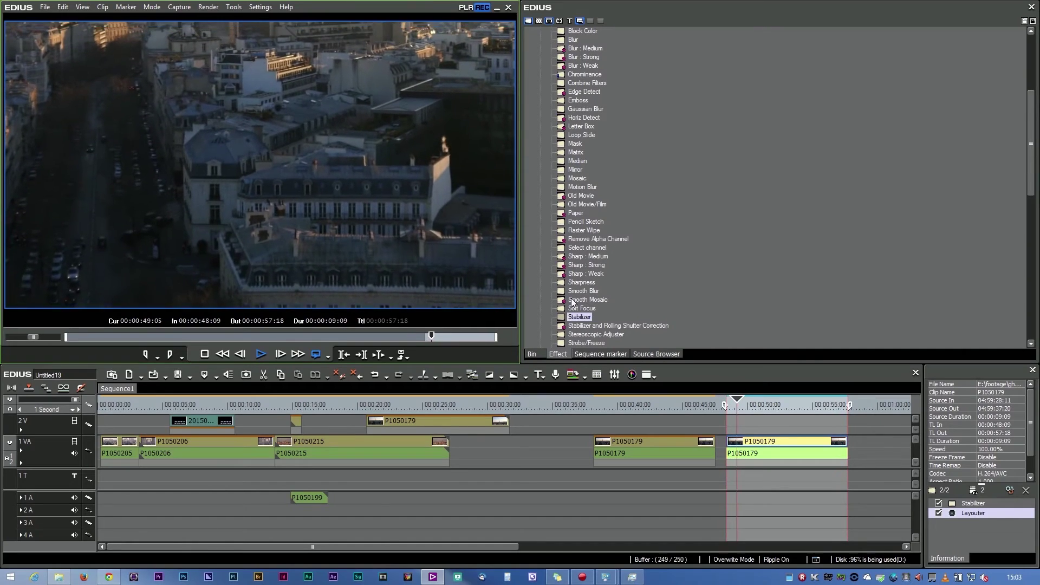
# Step: Stop playback on the copied clip and play from the Eiffel Tower picture-in-picture section
pyautogui.click(755, 405)
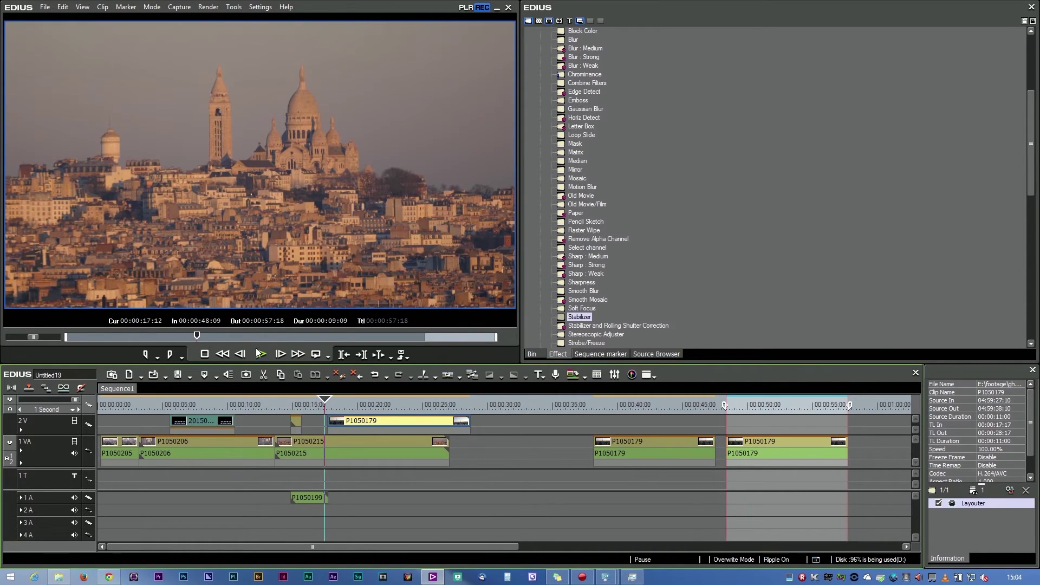
pyautogui.click(260, 353)
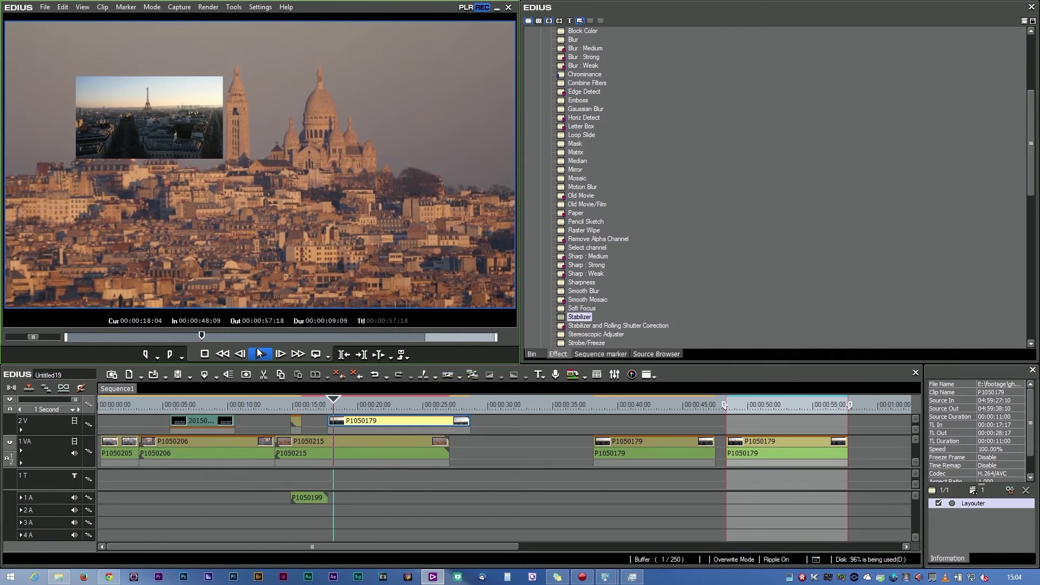